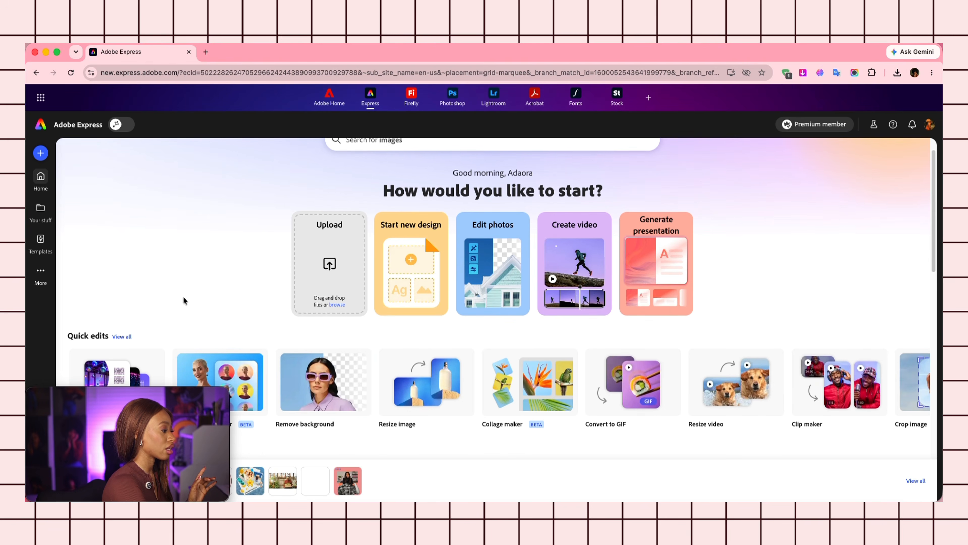
# Search the template gallery for 'instagram post' templates.
pyautogui.scroll(3, 190, 245)
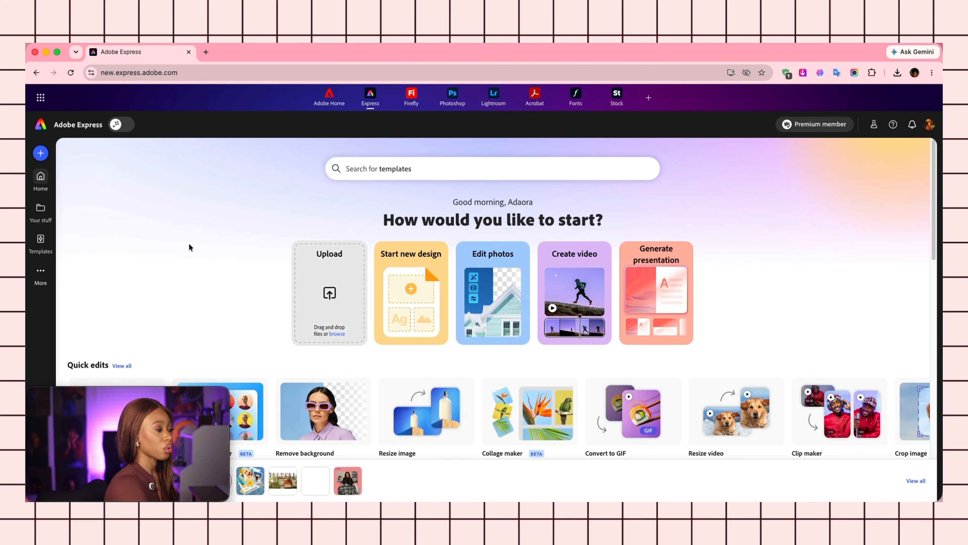
pyautogui.click(34, 241)
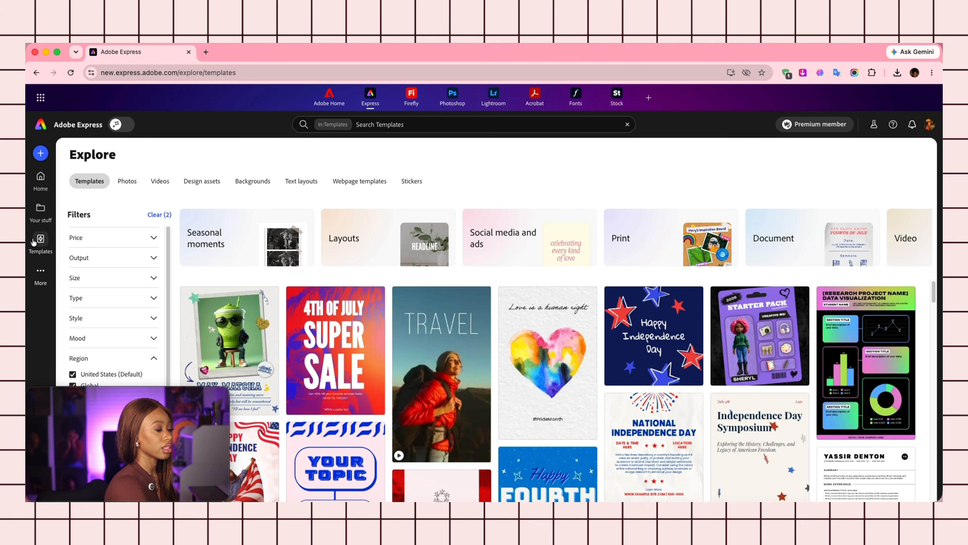
pyautogui.click(406, 127)
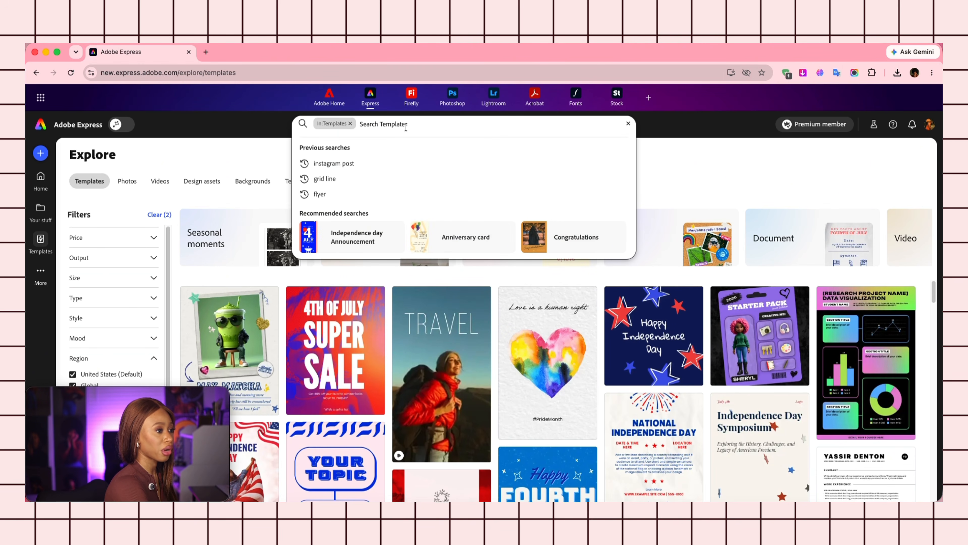
pyautogui.click(400, 165)
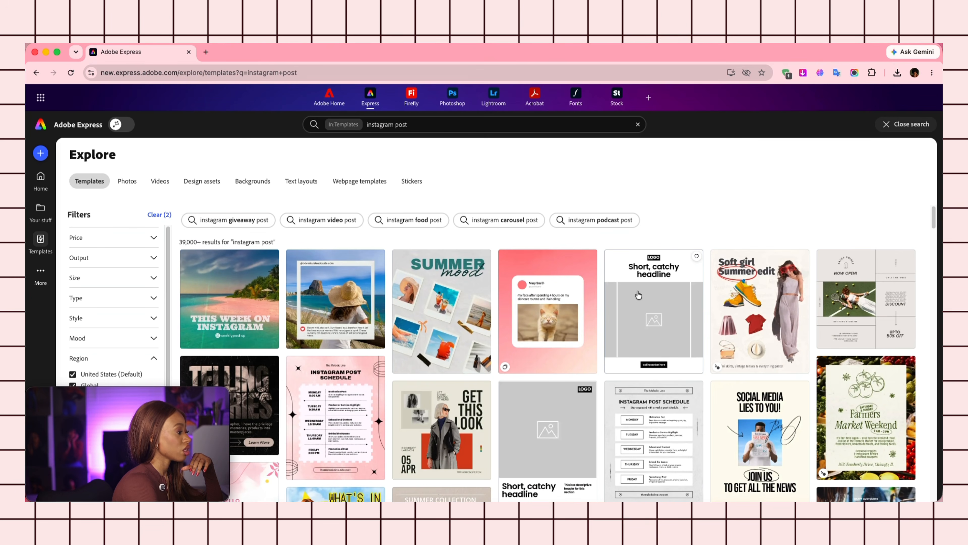
# Scroll the results and preview the Blue & Pink Thank You 10K template.
pyautogui.scroll(-1, 638, 295)
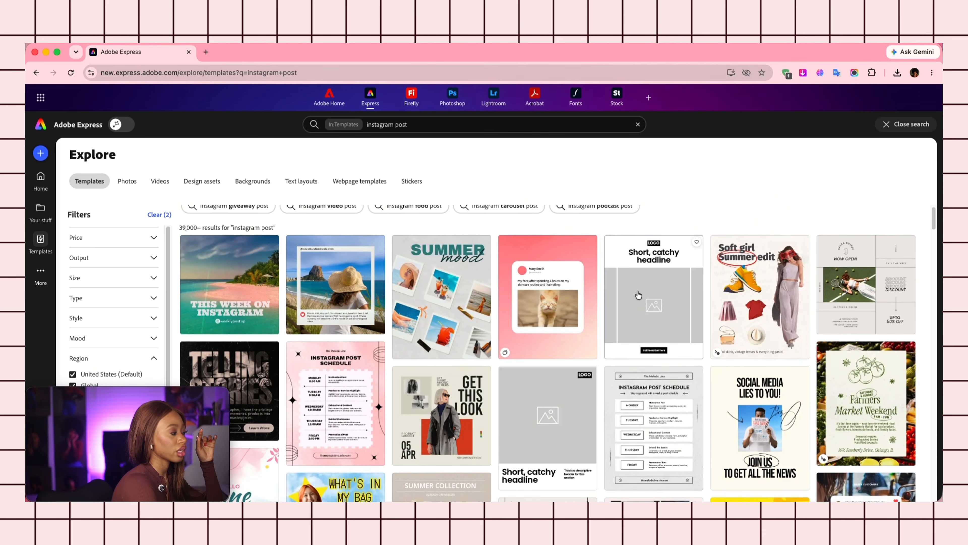
pyautogui.scroll(-10, 639, 295)
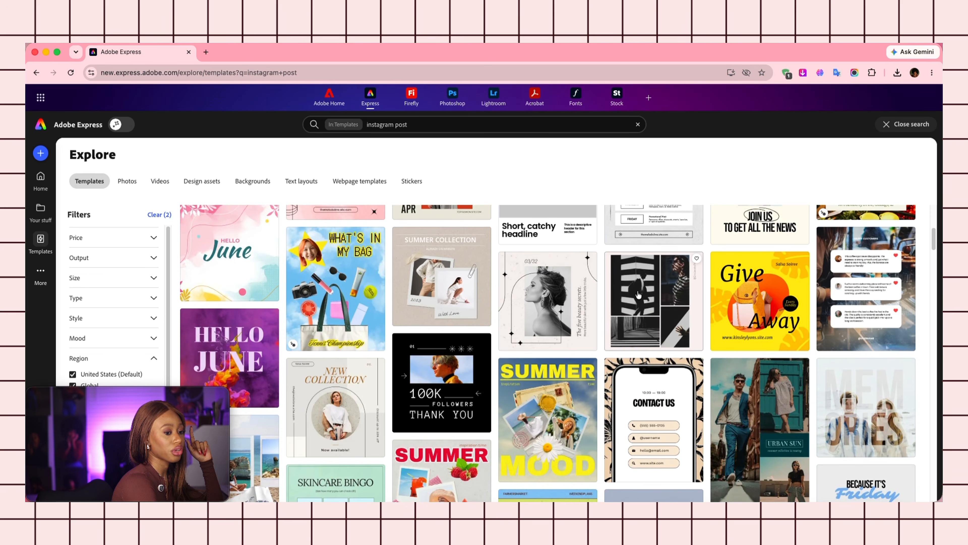
pyautogui.scroll(-5, 638, 295)
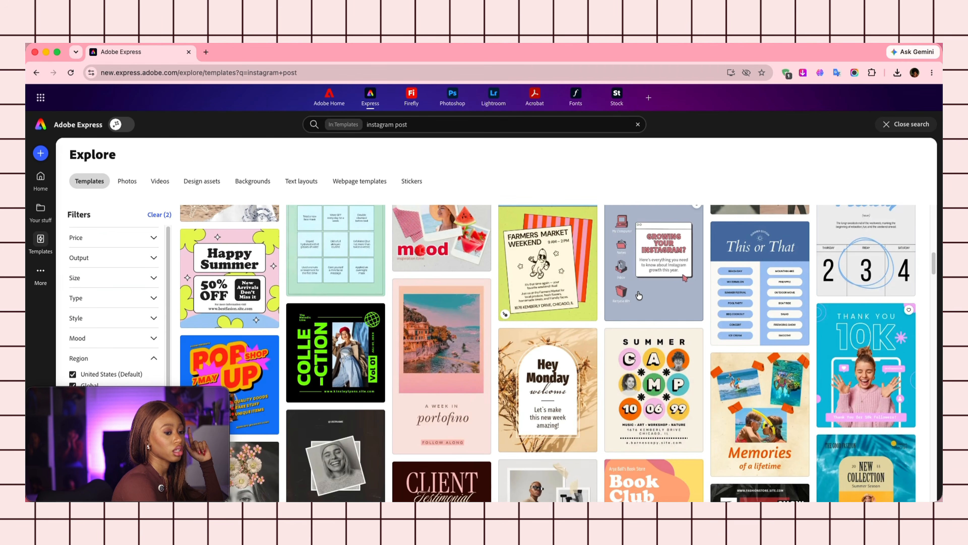
pyautogui.click(863, 370)
# Customize the Thank You 10K template and duplicate its page.
pyautogui.click(683, 247)
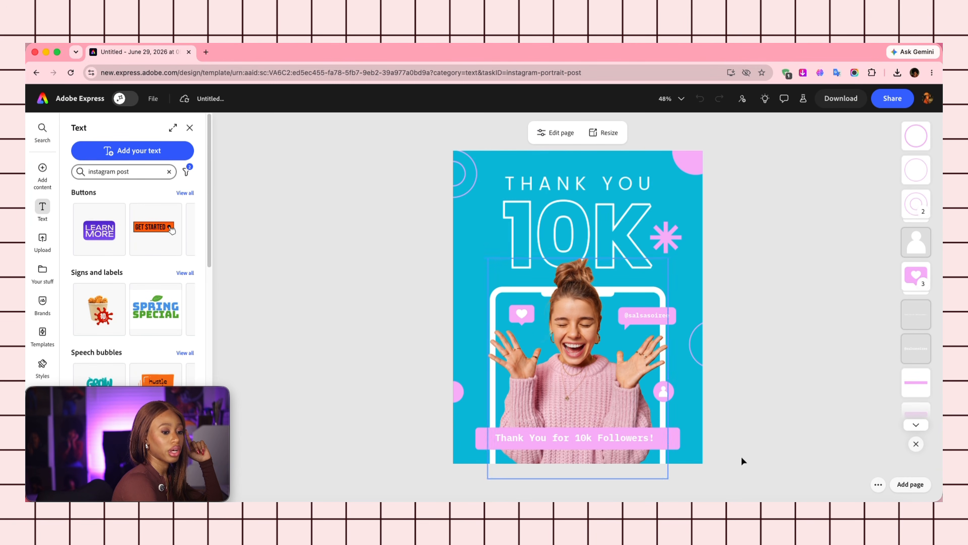
pyautogui.click(878, 484)
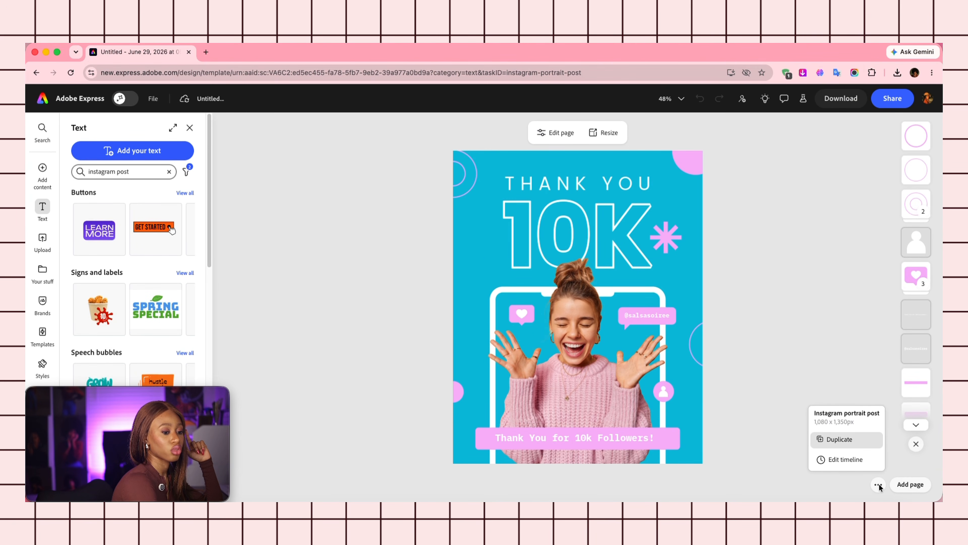
pyautogui.click(844, 439)
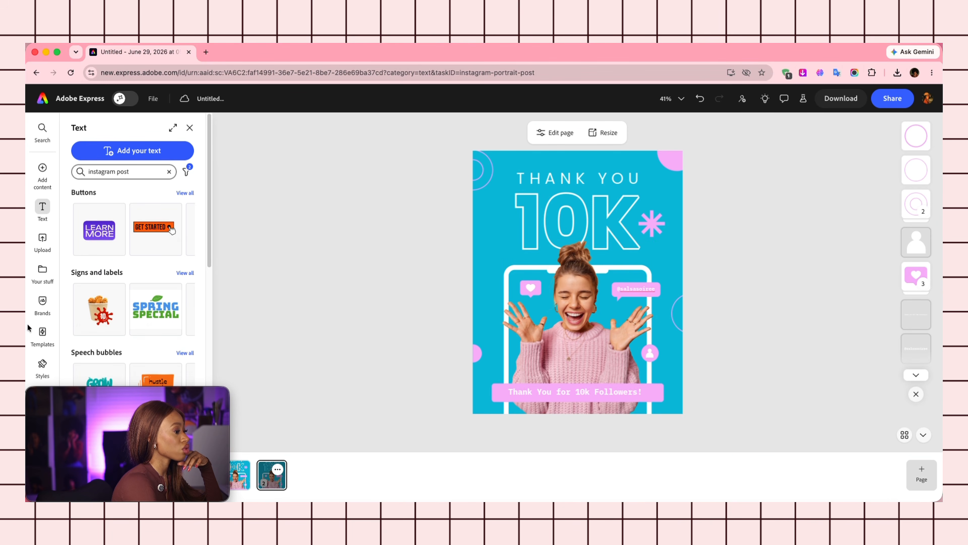
pyautogui.moveTo(35, 154)
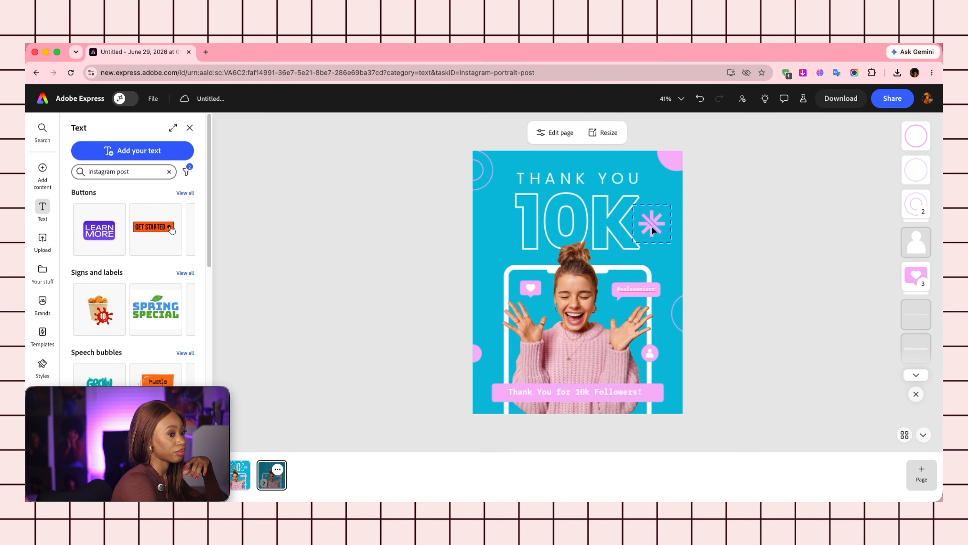
# Set the handle text to Poppins Bold, trying size 8 and then undoing back to 20.
pyautogui.click(596, 178)
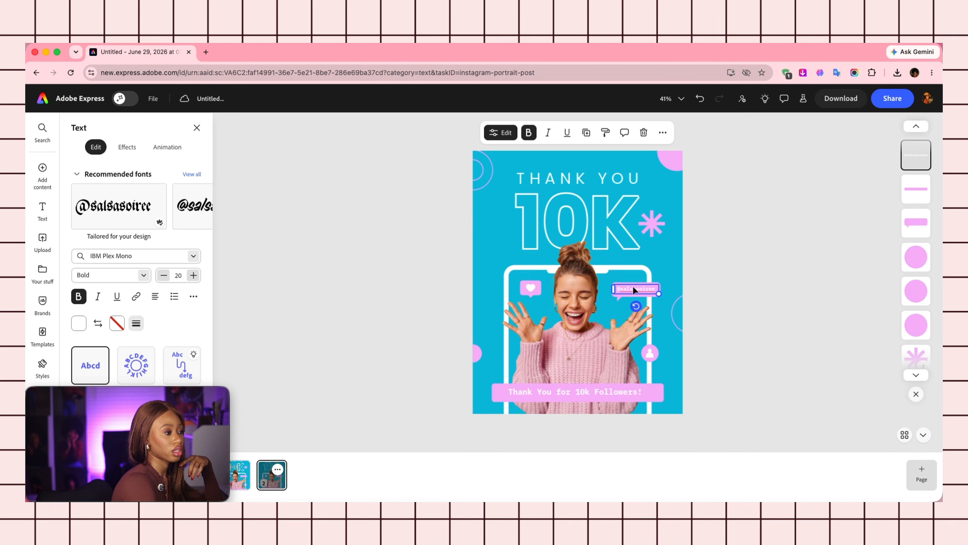
pyautogui.click(189, 255)
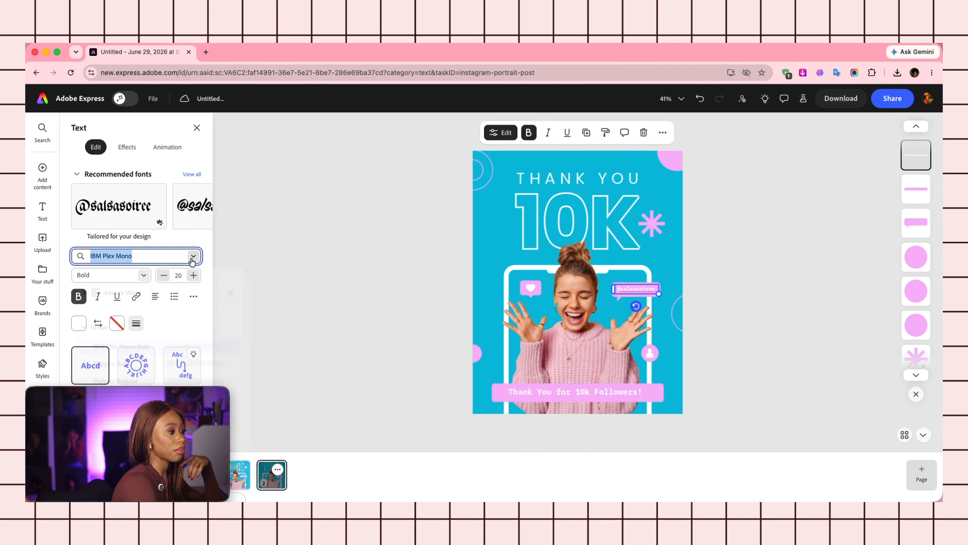
pyautogui.click(207, 365)
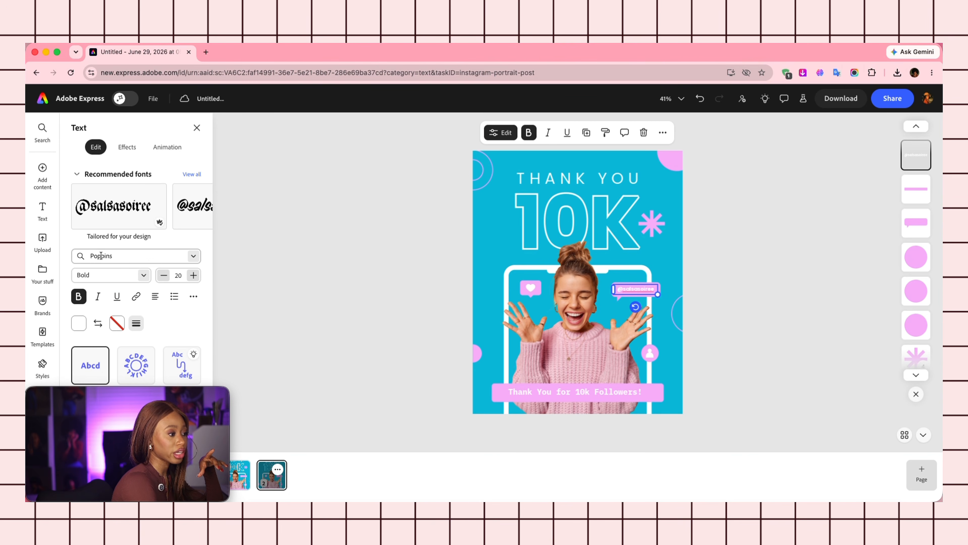
pyautogui.click(196, 263)
pyautogui.click(195, 263)
pyautogui.click(147, 283)
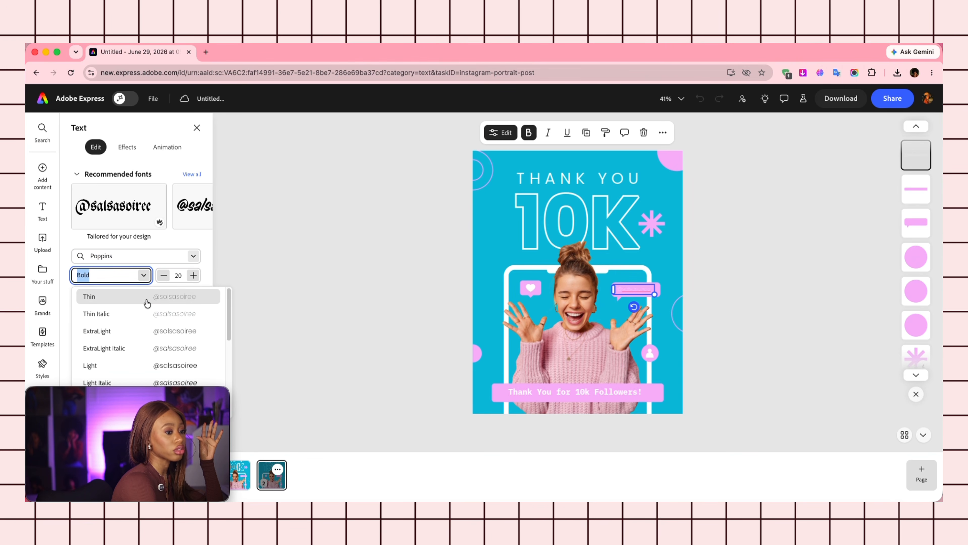
pyautogui.click(145, 276)
pyautogui.click(178, 275)
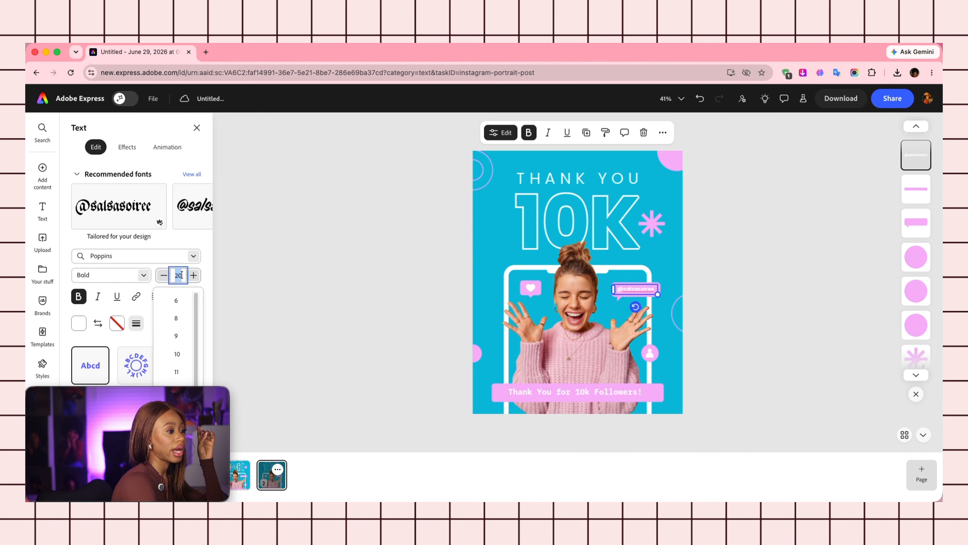
pyautogui.click(175, 318)
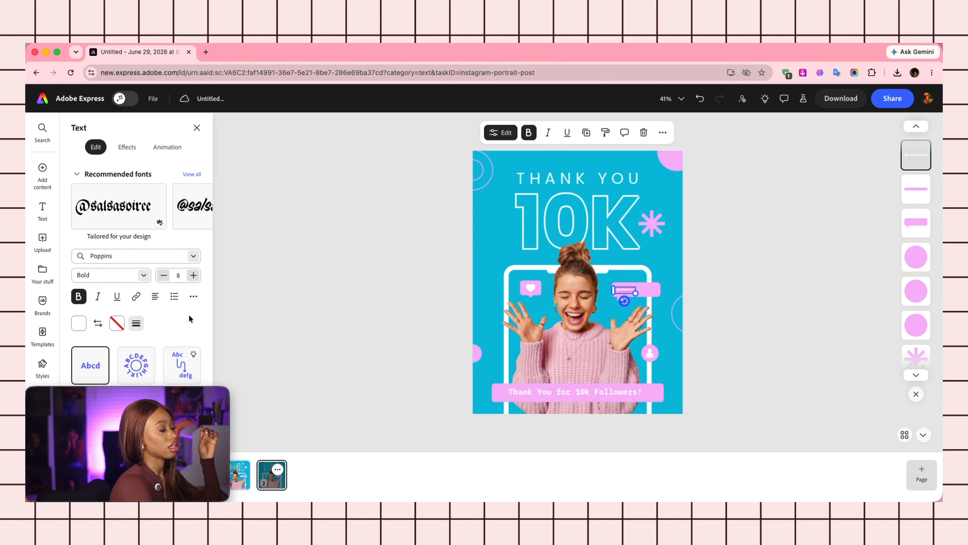
pyautogui.press('super+z')
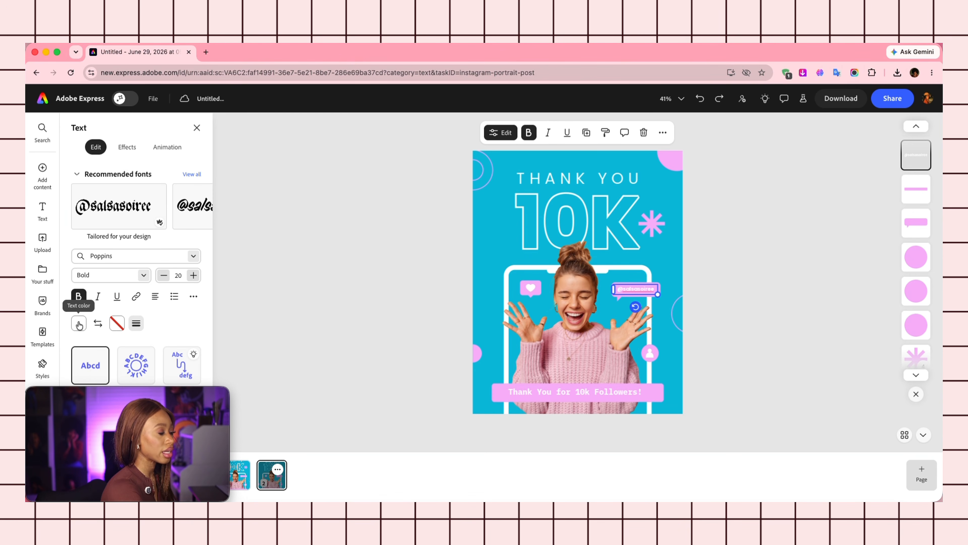
pyautogui.doubleClick(623, 291)
pyautogui.moveTo(623, 291); pyautogui.dragTo(664, 292)
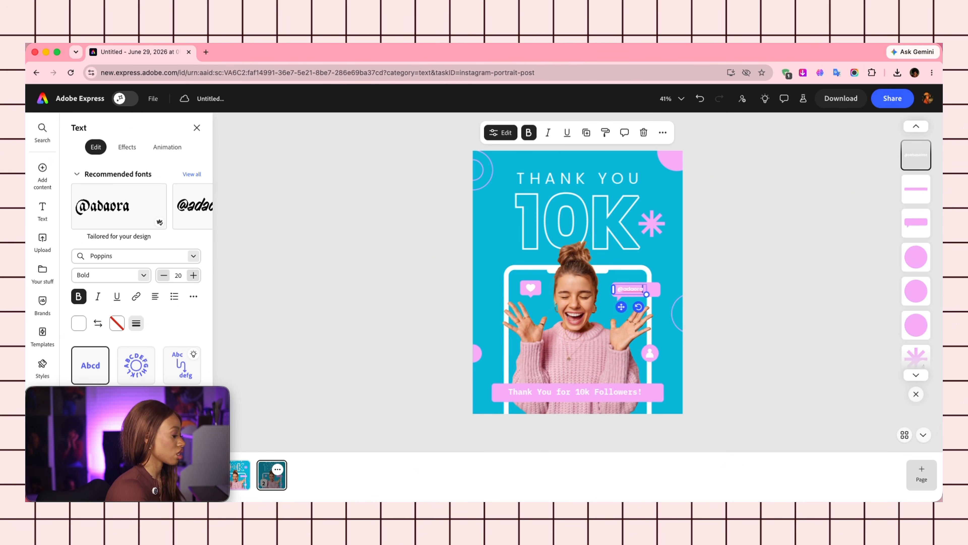
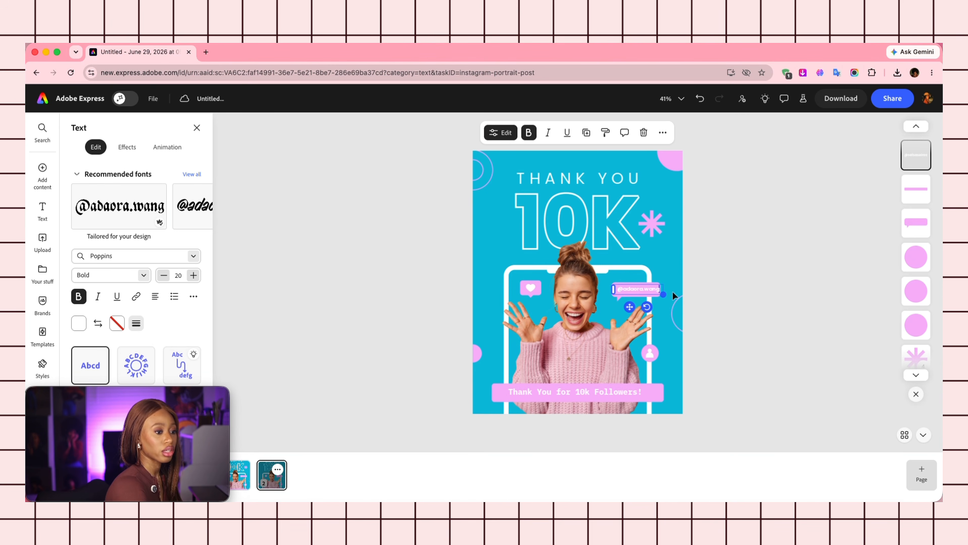
pyautogui.click(692, 286)
pyautogui.click(630, 288)
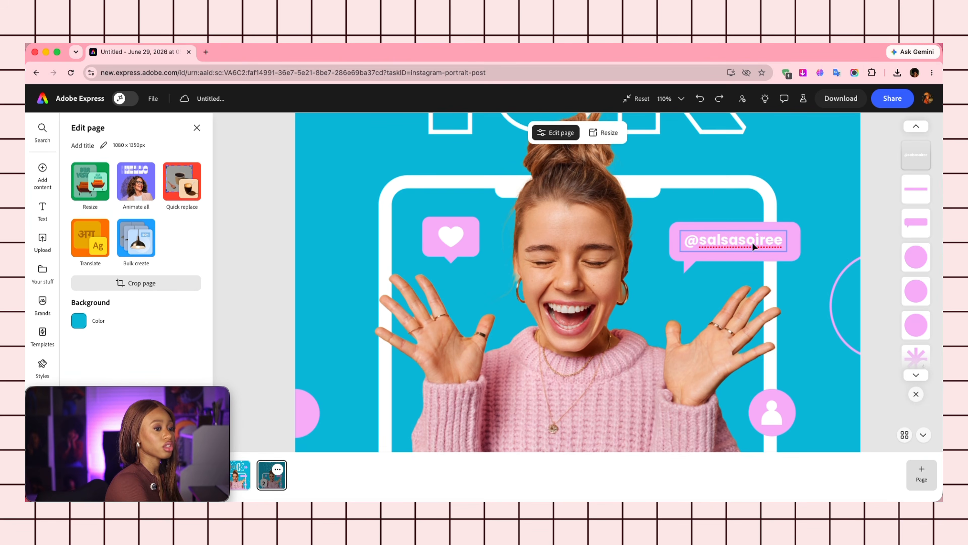
pyautogui.doubleClick(752, 242)
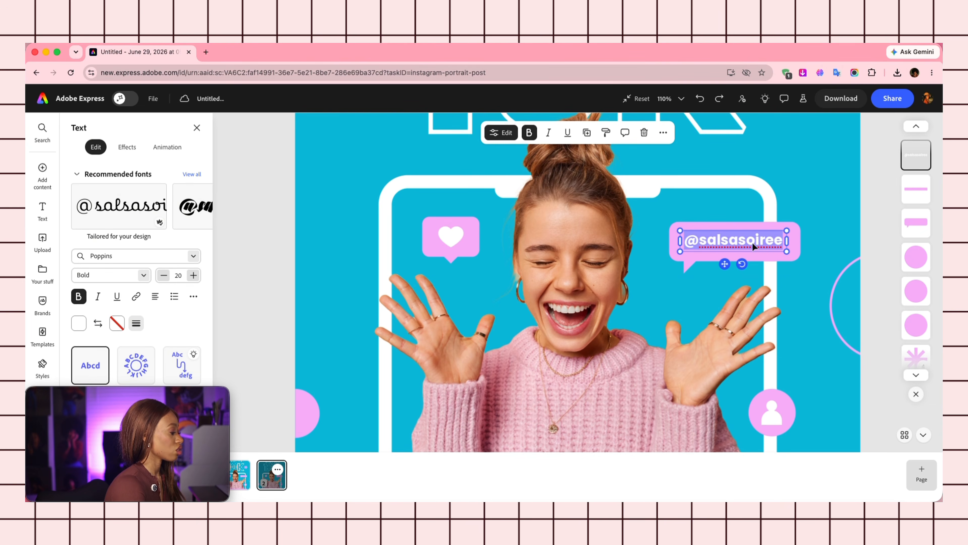
pyautogui.press('BackSpace')
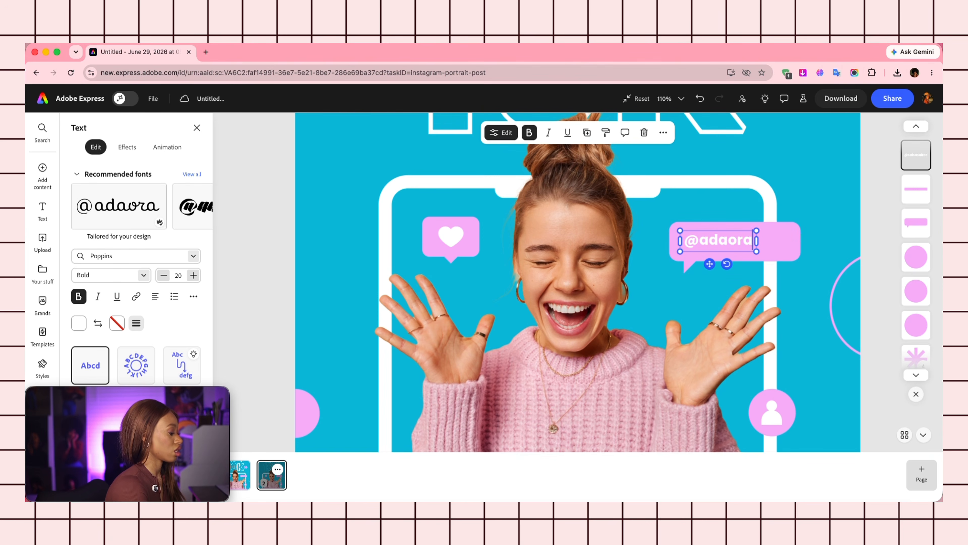
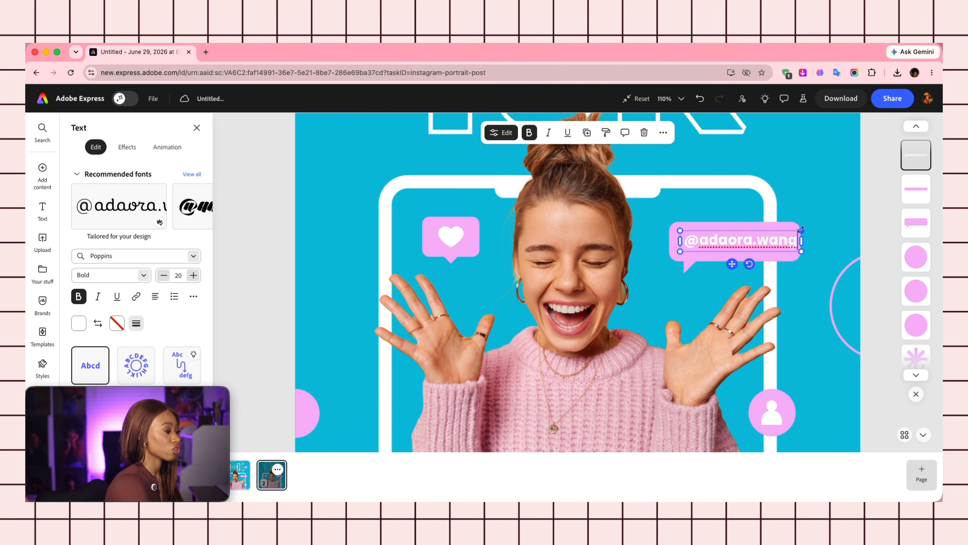
pyautogui.press('Escape')
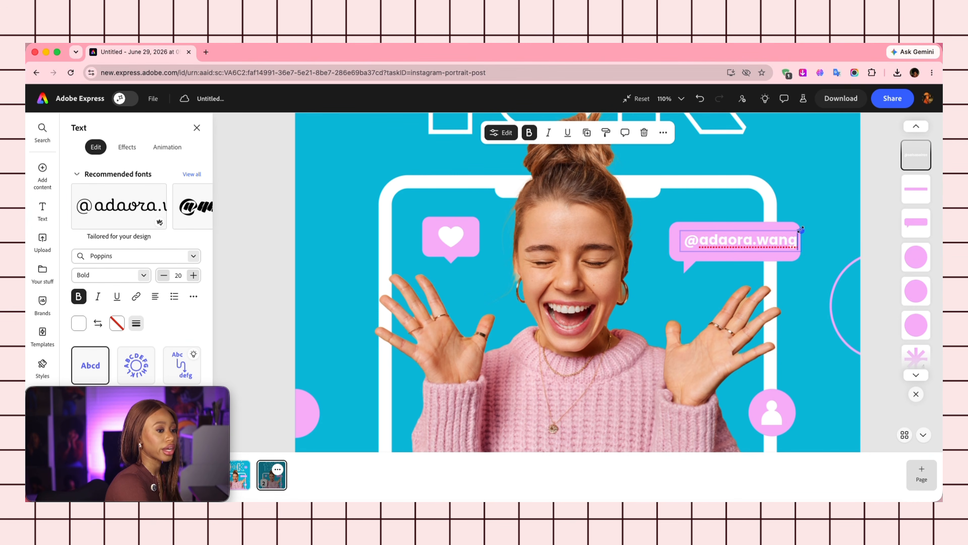
pyautogui.moveTo(801, 229); pyautogui.dragTo(859, 222)
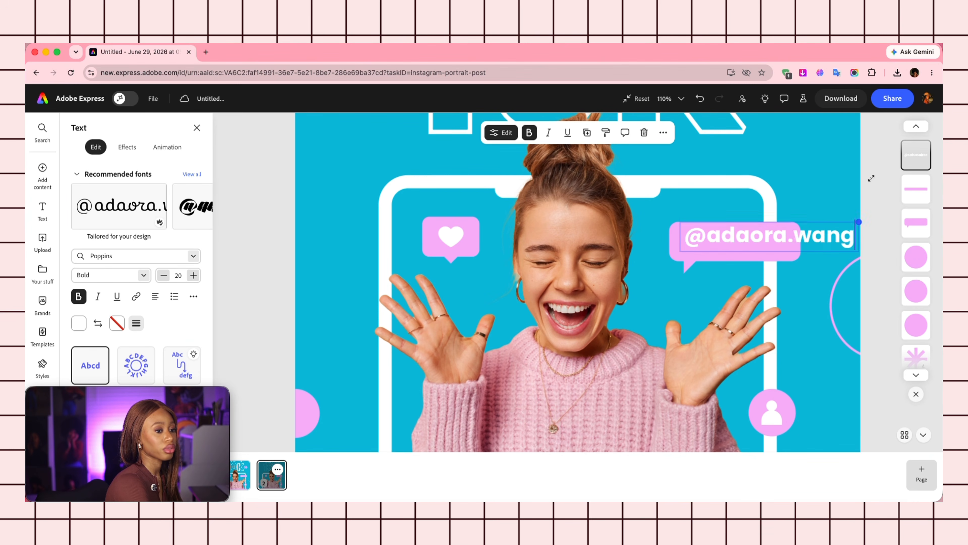
pyautogui.moveTo(872, 178); pyautogui.dragTo(789, 222)
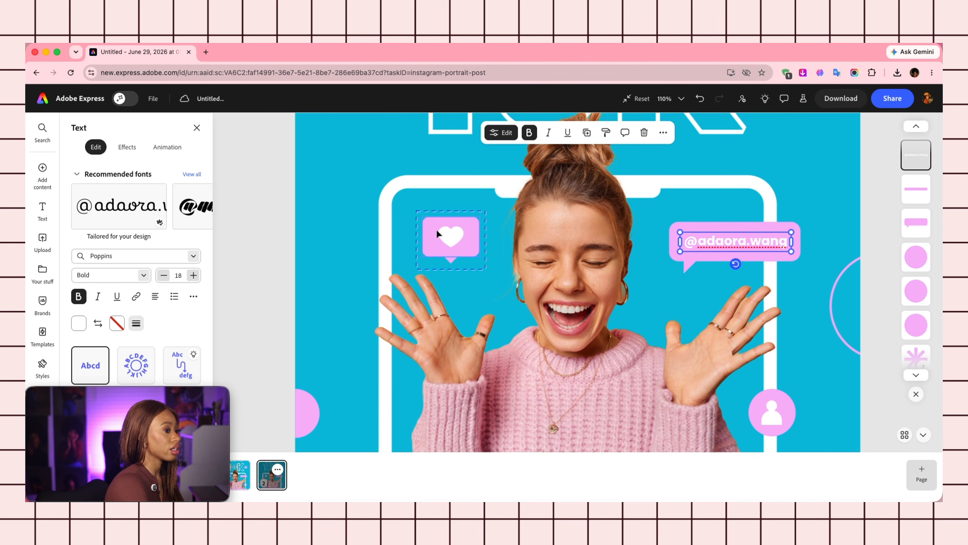
# Fill the heart bubble rectangle and its diamond pointer with the dark maroon brand swatch.
pyautogui.click(426, 221)
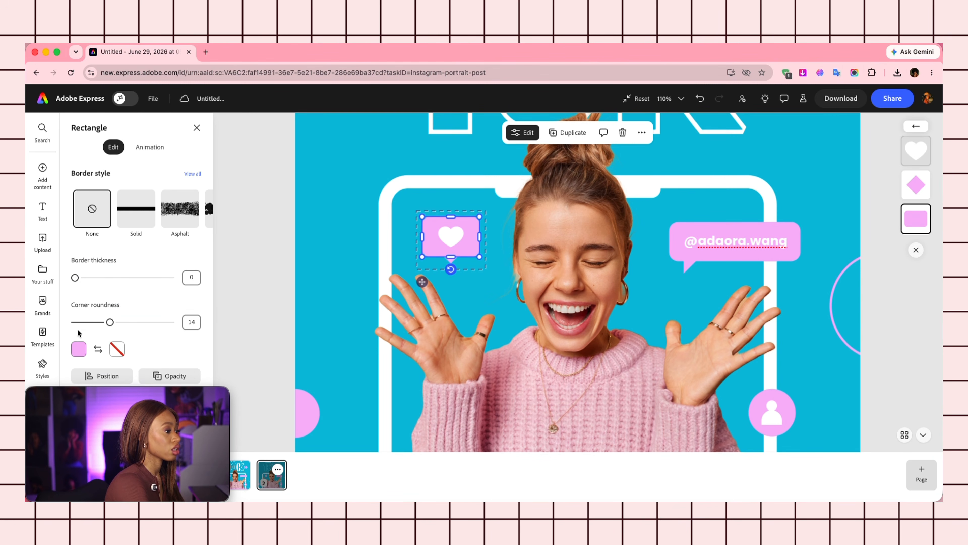
pyautogui.click(78, 348)
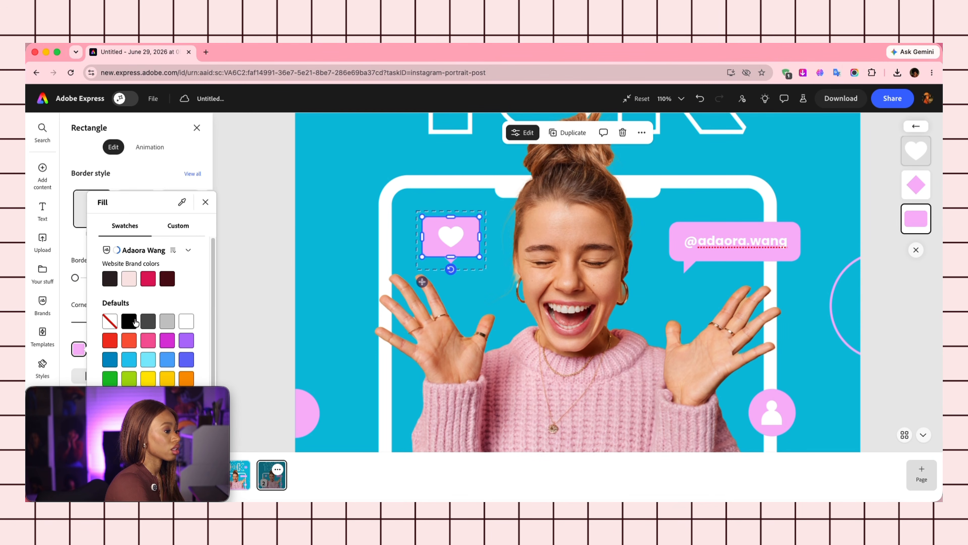
pyautogui.click(168, 278)
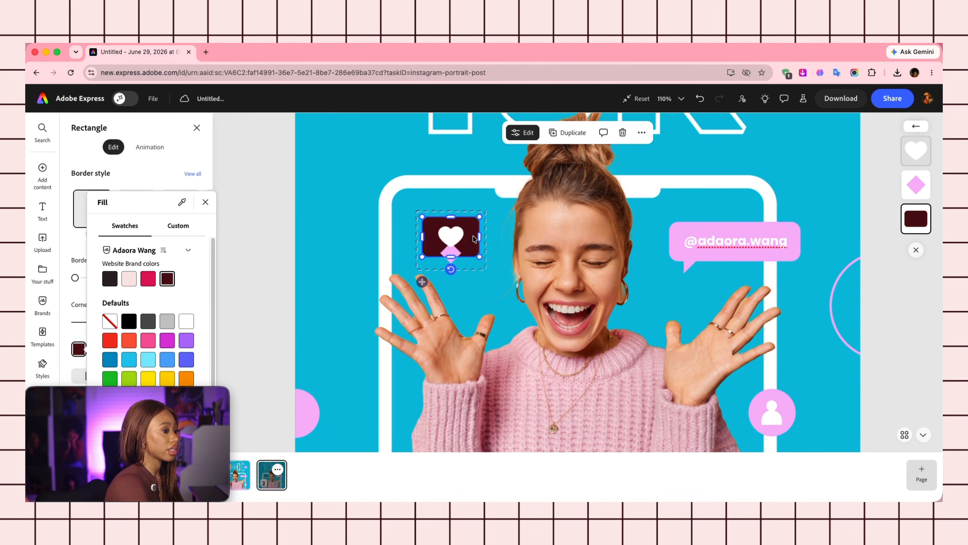
pyautogui.click(456, 253)
pyautogui.click(455, 253)
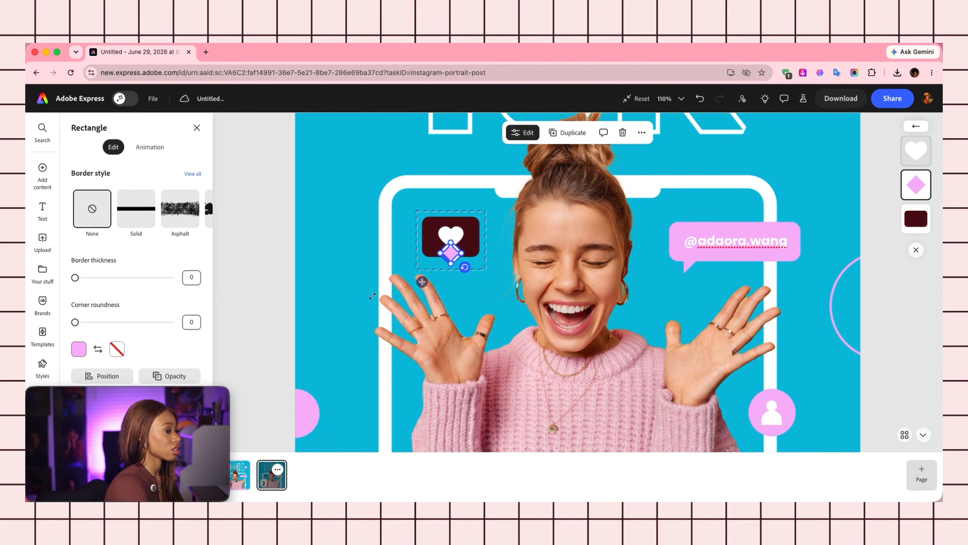
pyautogui.click(78, 348)
pyautogui.click(167, 279)
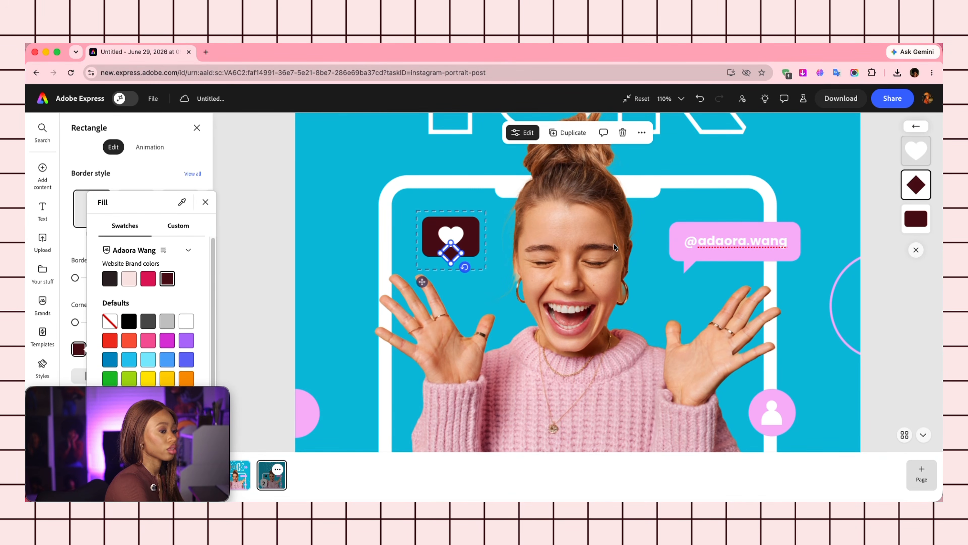
pyautogui.click(689, 229)
pyautogui.scroll(-5, 511, 280)
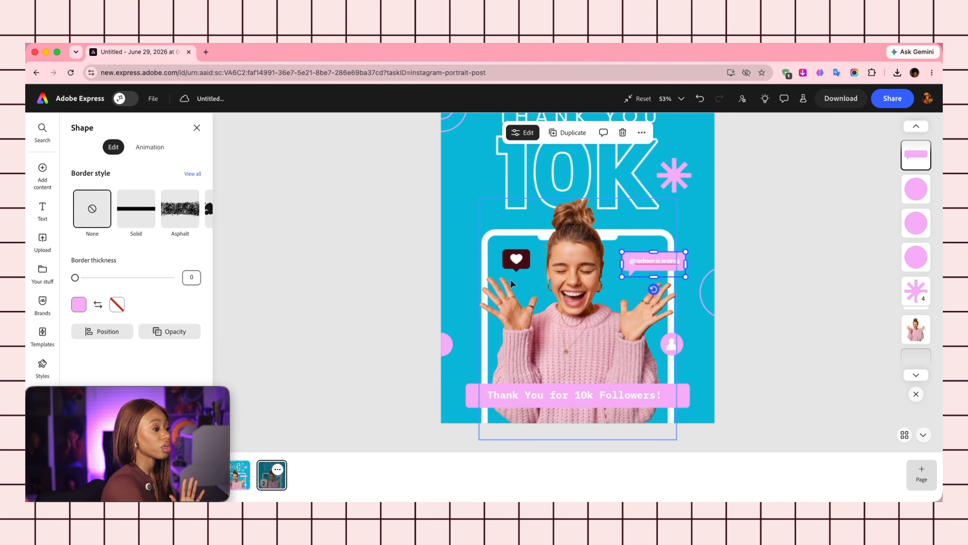
pyautogui.click(43, 168)
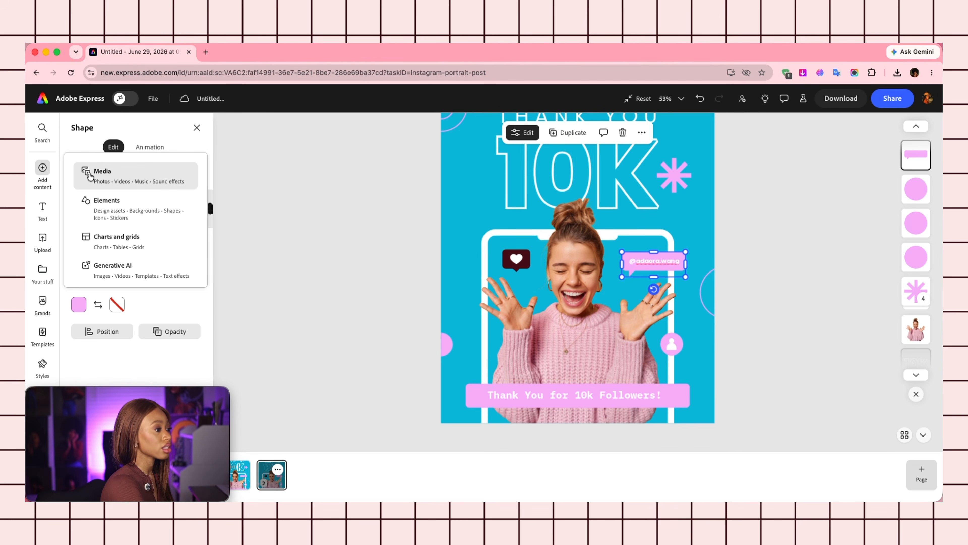
# Upload IMG_0132.jpg from the device and remove its background.
pyautogui.click(136, 175)
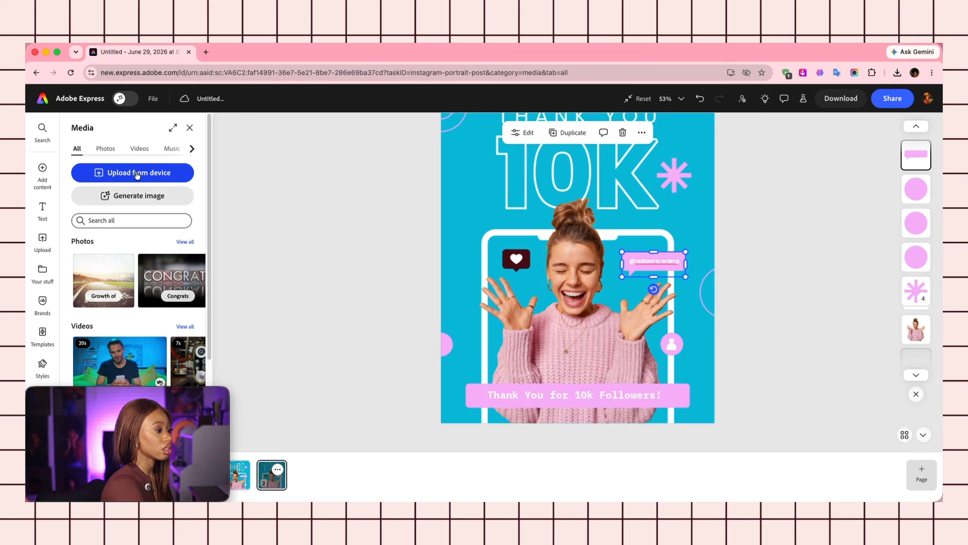
pyautogui.click(137, 175)
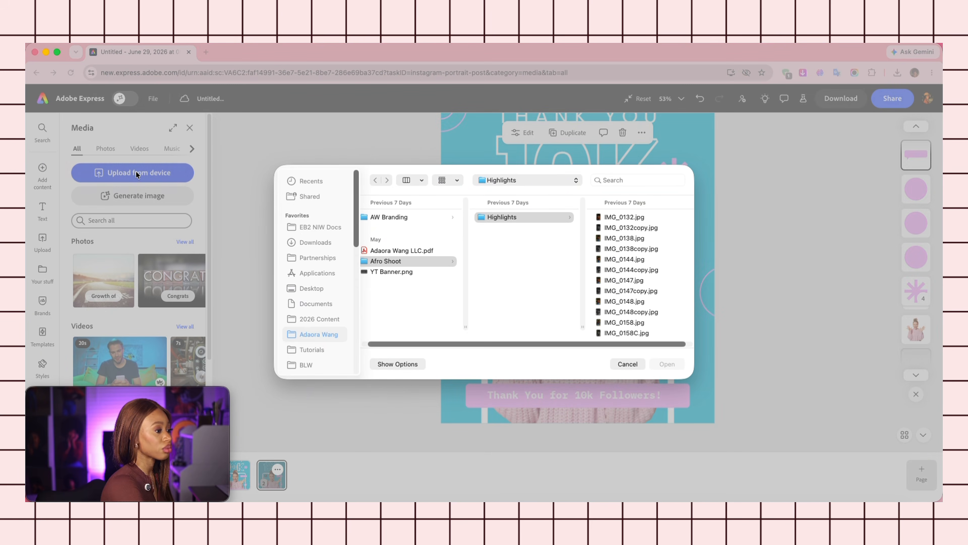
pyautogui.click(608, 219)
pyautogui.click(680, 364)
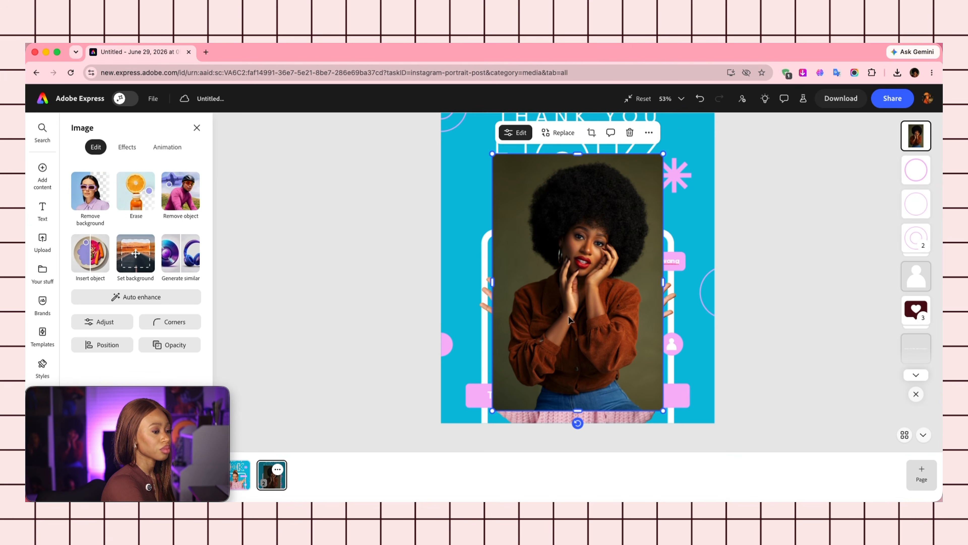
pyautogui.click(87, 196)
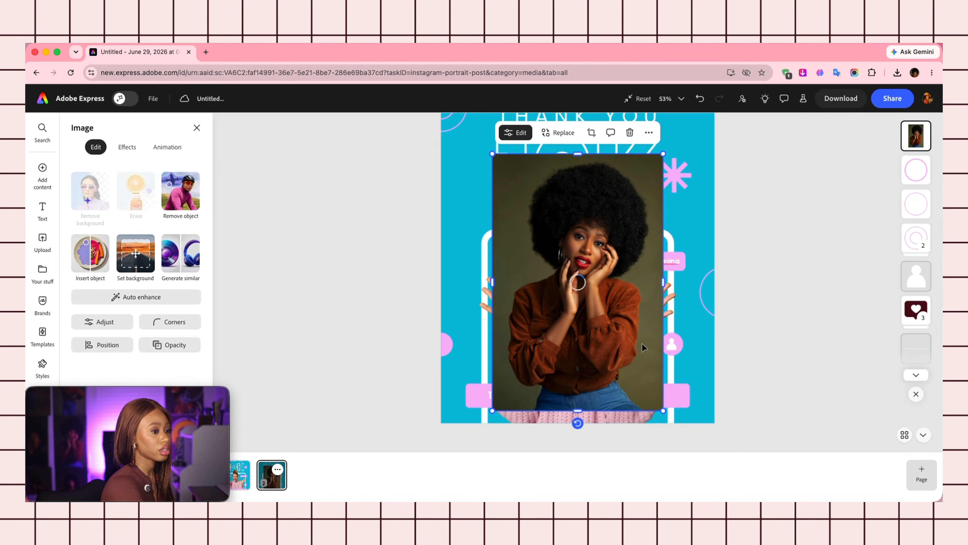
# Move the cutout into the phone frame and delete the template's pink-sweater model.
pyautogui.moveTo(607, 295); pyautogui.dragTo(605, 377)
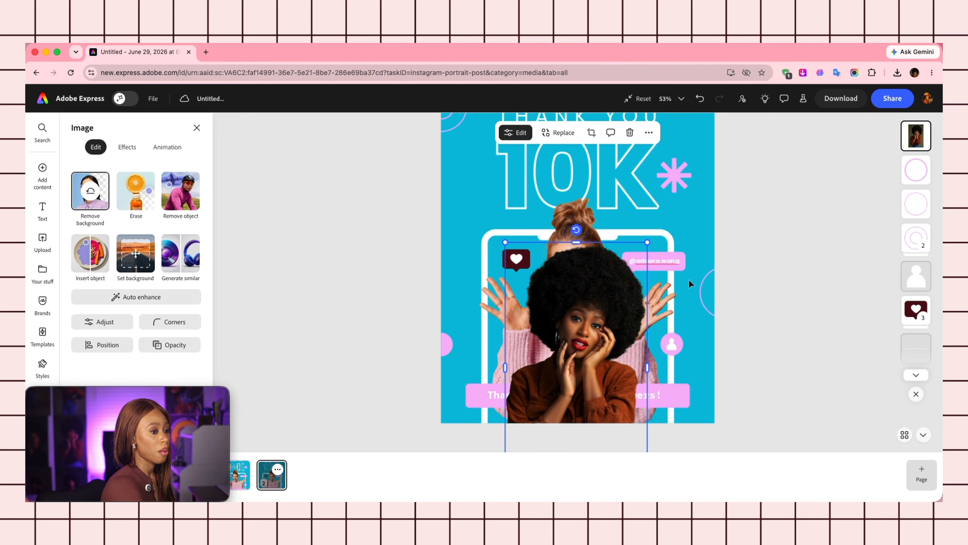
pyautogui.click(581, 236)
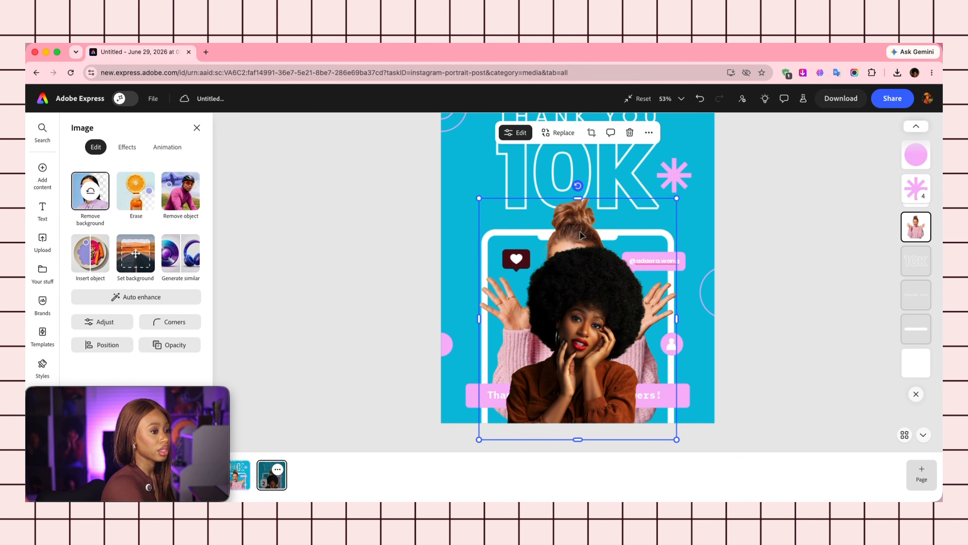
pyautogui.press('Delete')
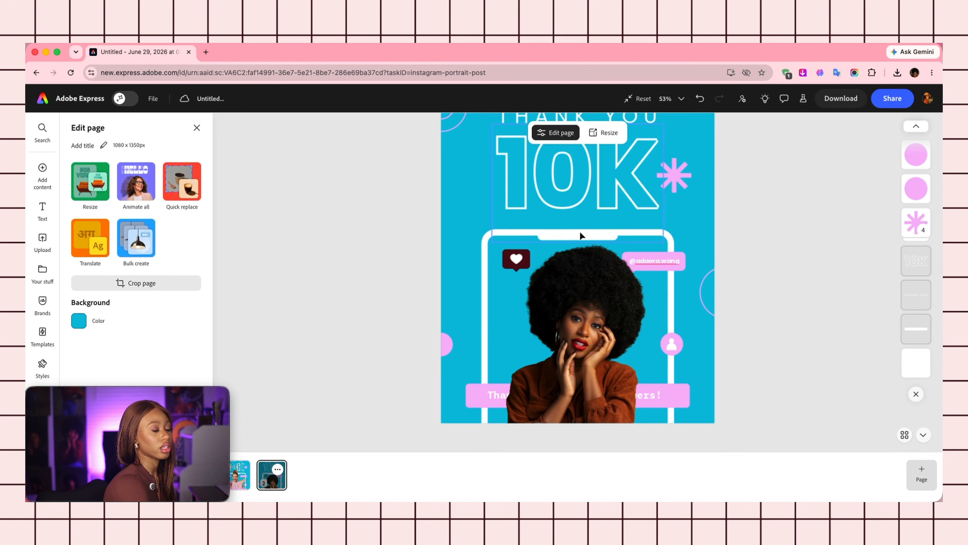
# Nudge the cutout up in the frame and move its layer below the bubbles and banner.
pyautogui.click(594, 295)
pyautogui.moveTo(594, 294); pyautogui.dragTo(595, 277)
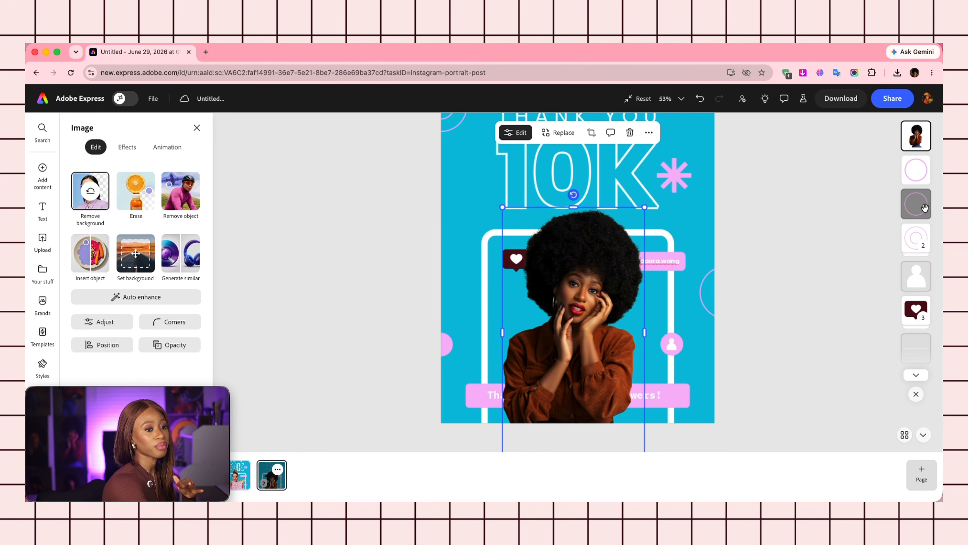
pyautogui.moveTo(918, 143); pyautogui.dragTo(924, 277)
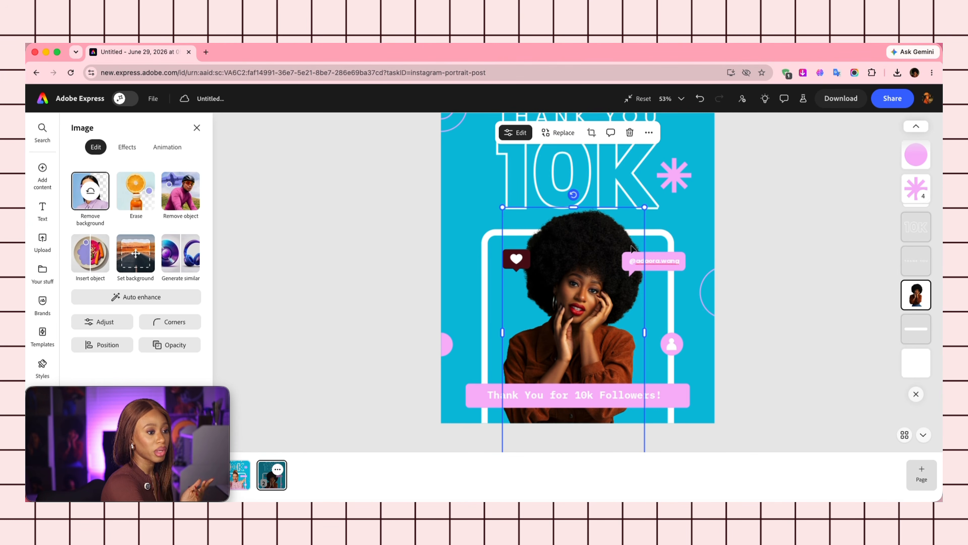
pyautogui.click(703, 277)
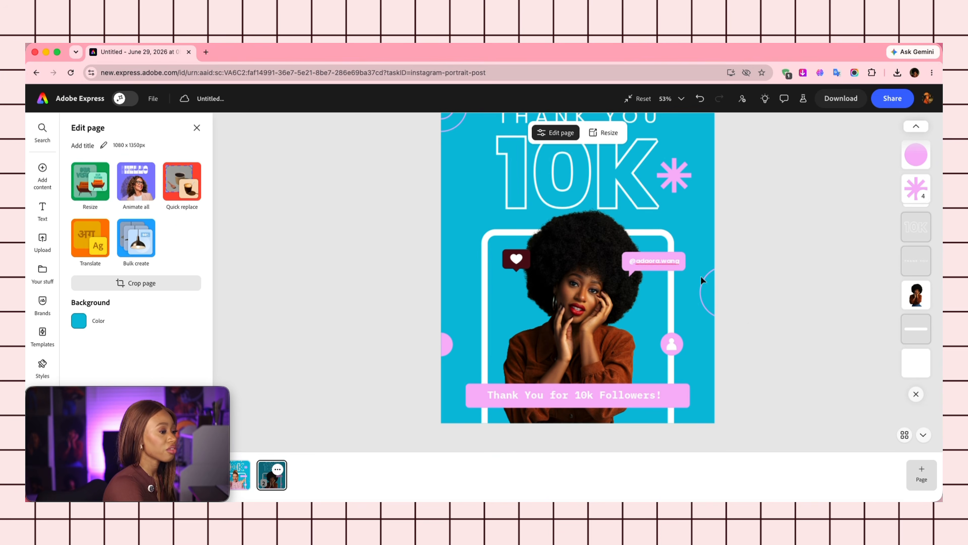
# Add the AW brand logo, shrunk small, at the right end of the Thank You banner.
pyautogui.click(42, 304)
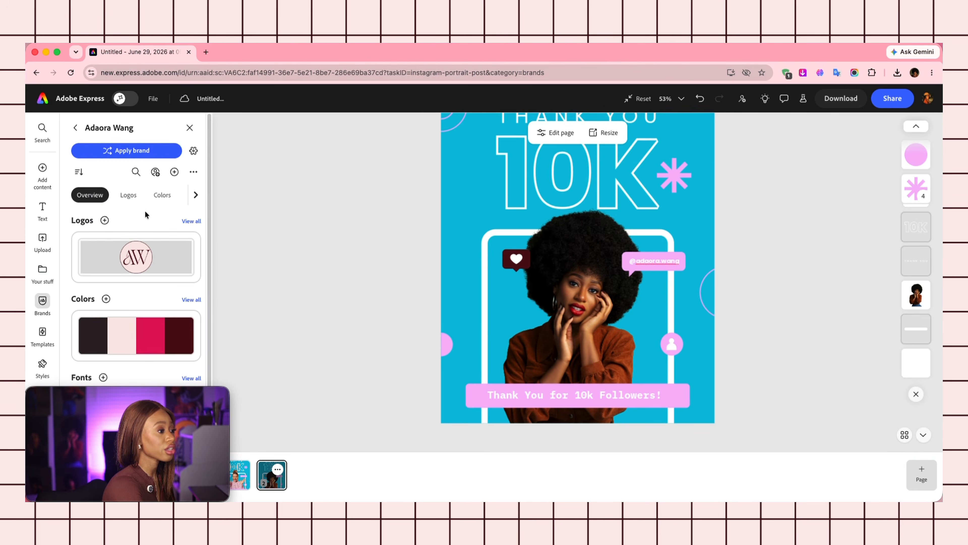
pyautogui.click(124, 252)
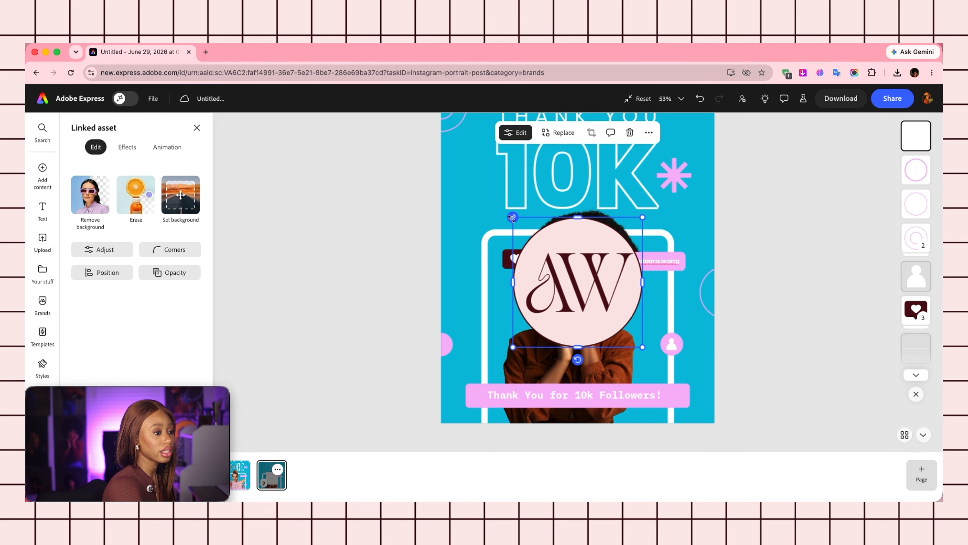
pyautogui.moveTo(513, 218); pyautogui.dragTo(682, 396)
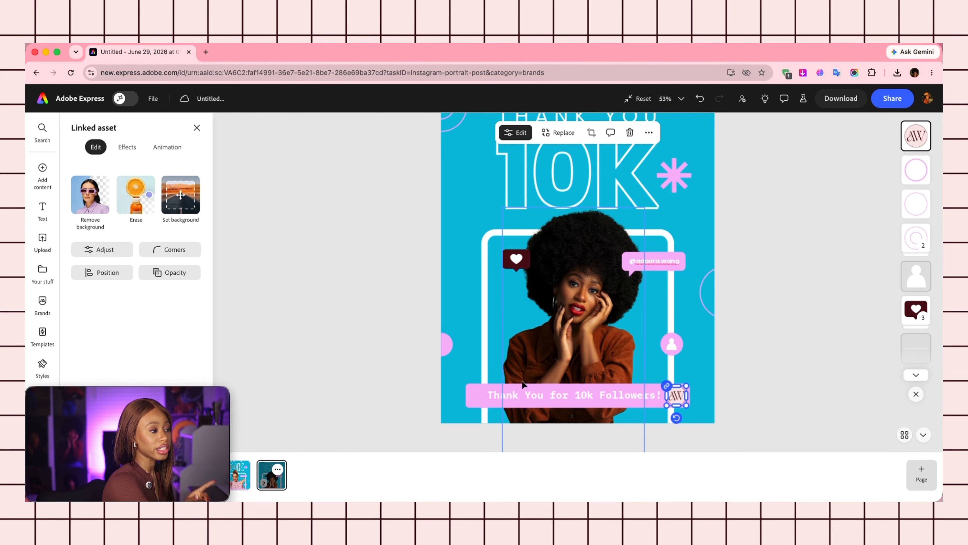
pyautogui.click(477, 394)
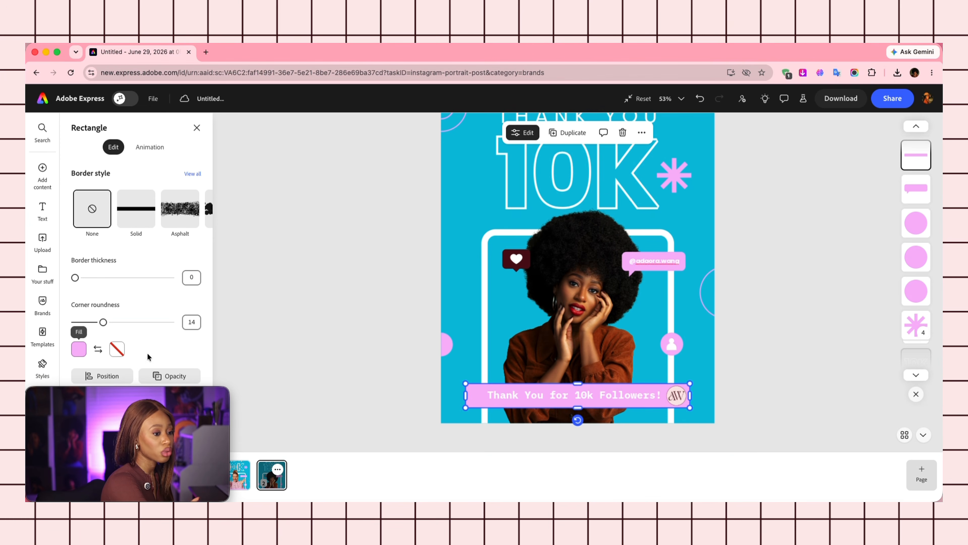
# Fill the Thank You banner with the dark maroon brand colour.
pyautogui.click(78, 349)
pyautogui.click(167, 280)
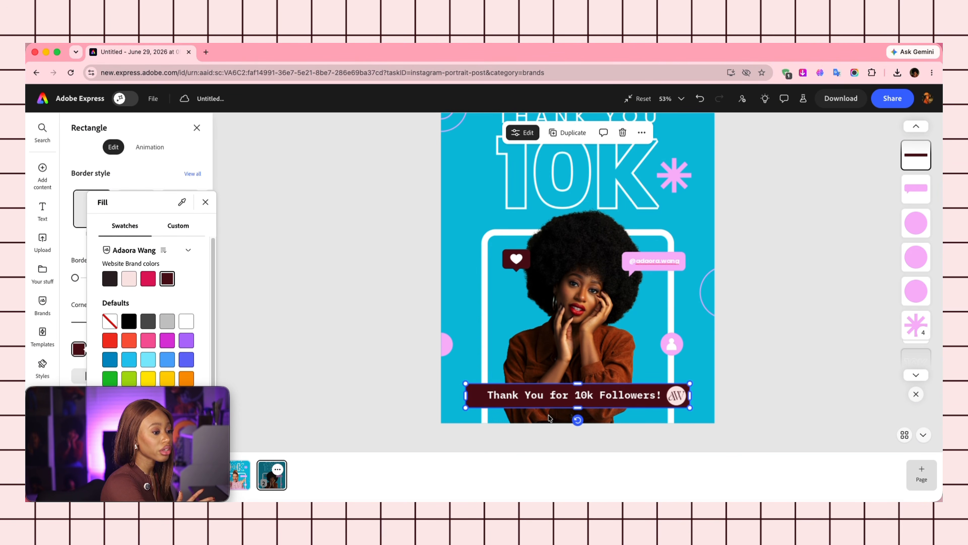
pyautogui.doubleClick(538, 400)
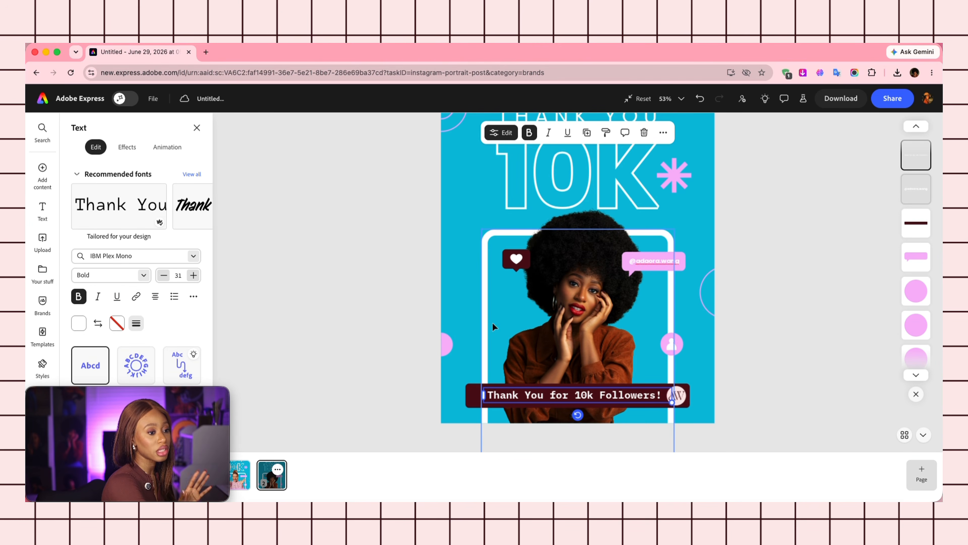
pyautogui.click(741, 302)
# Recolour the 10K and THANK YOU text, circles and asterisk dark maroon.
pyautogui.click(578, 236)
pyautogui.click(578, 202)
pyautogui.click(500, 337)
pyautogui.click(78, 304)
pyautogui.click(167, 239)
pyautogui.click(635, 236)
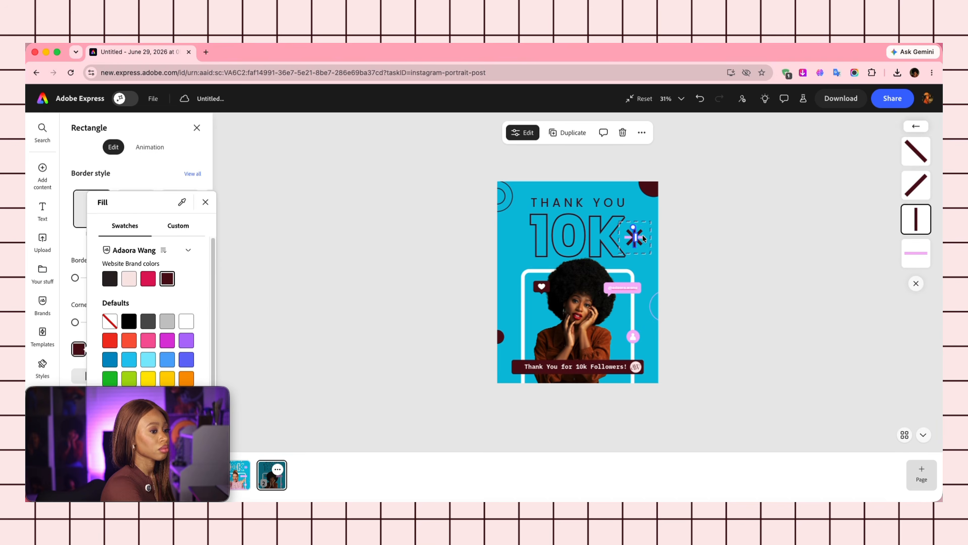
# Make the handle bubble, right ellipse outline, phone frame and top line dark maroon.
pyautogui.click(652, 305)
pyautogui.click(117, 305)
pyautogui.click(206, 239)
pyautogui.click(523, 324)
pyautogui.click(578, 271)
pyautogui.click(78, 349)
pyautogui.click(167, 282)
# Set the page background to the pale pink brand swatch.
pyautogui.click(78, 321)
pyautogui.click(129, 255)
pyautogui.click(746, 367)
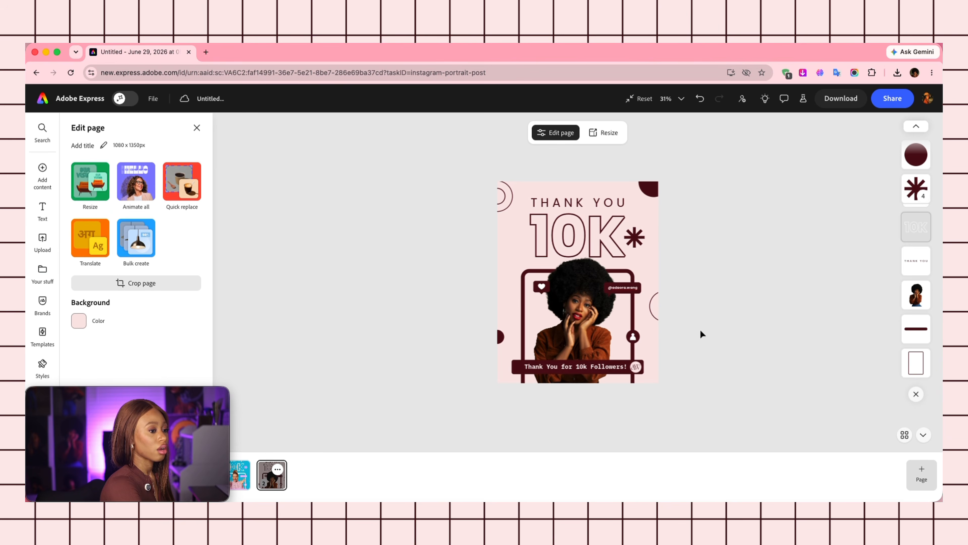
pyautogui.click(238, 483)
pyautogui.click(270, 484)
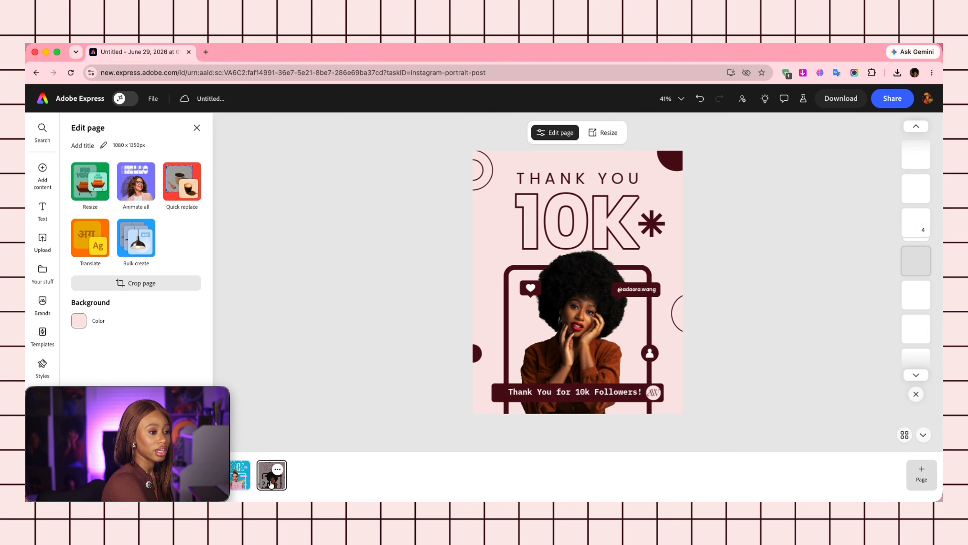
pyautogui.click(247, 482)
pyautogui.click(271, 486)
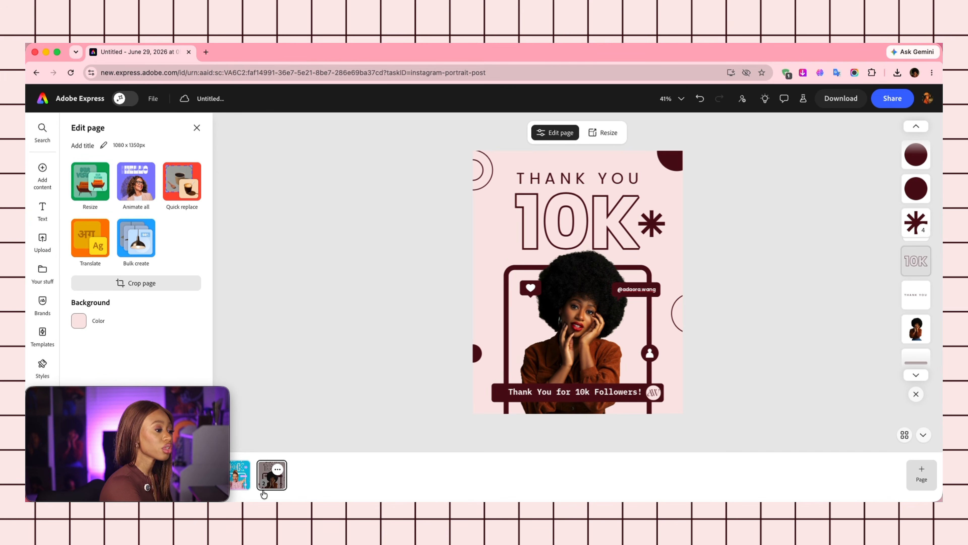
pyautogui.click(246, 483)
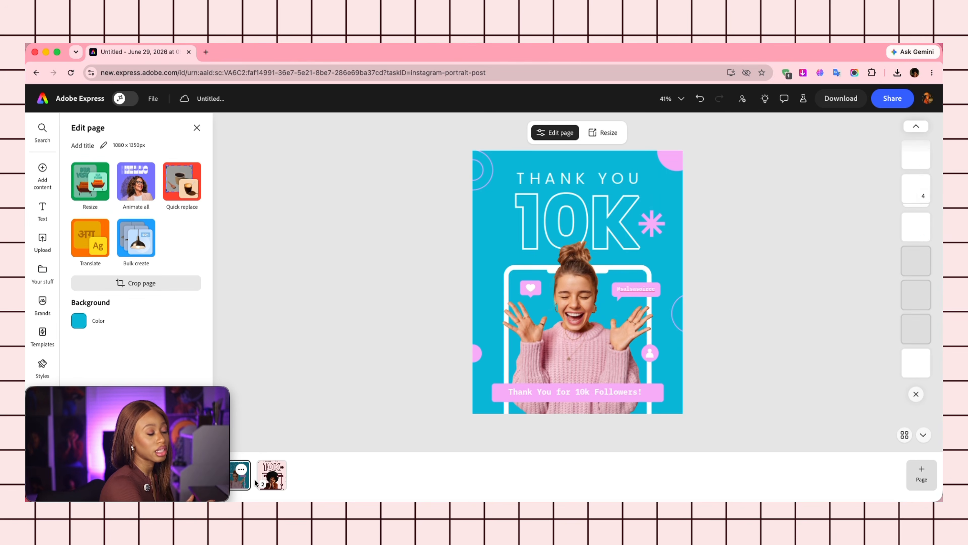
pyautogui.click(266, 485)
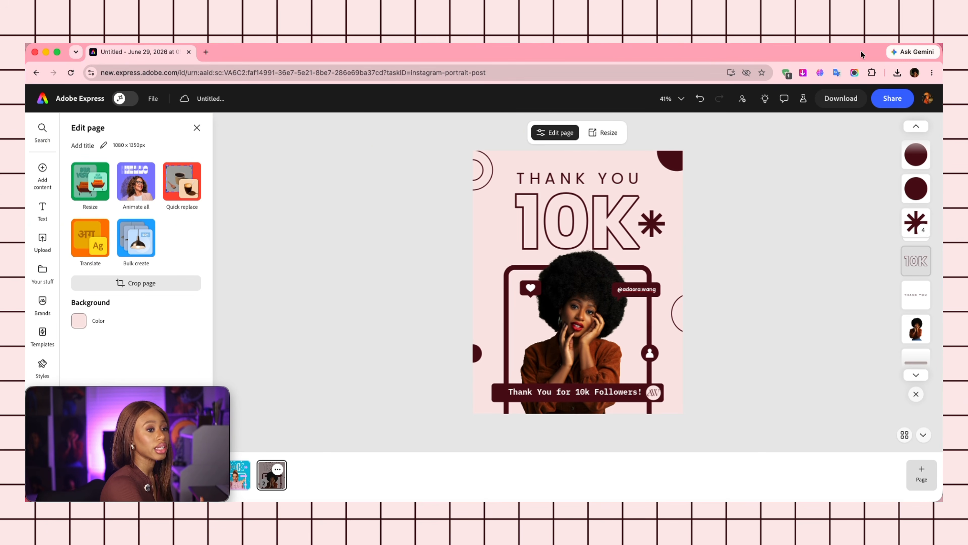
# Download the post as a PNG (Best for images) file.
pyautogui.click(840, 102)
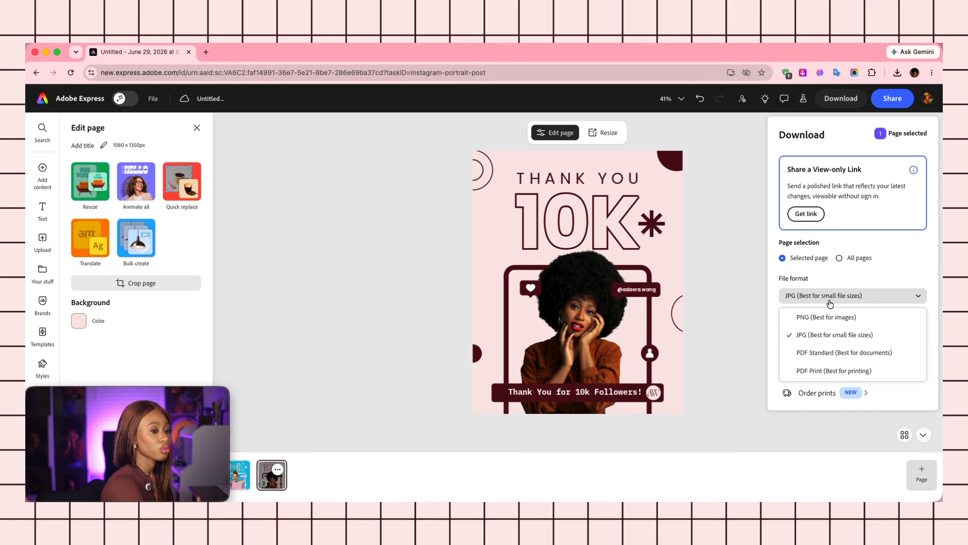
pyautogui.click(829, 317)
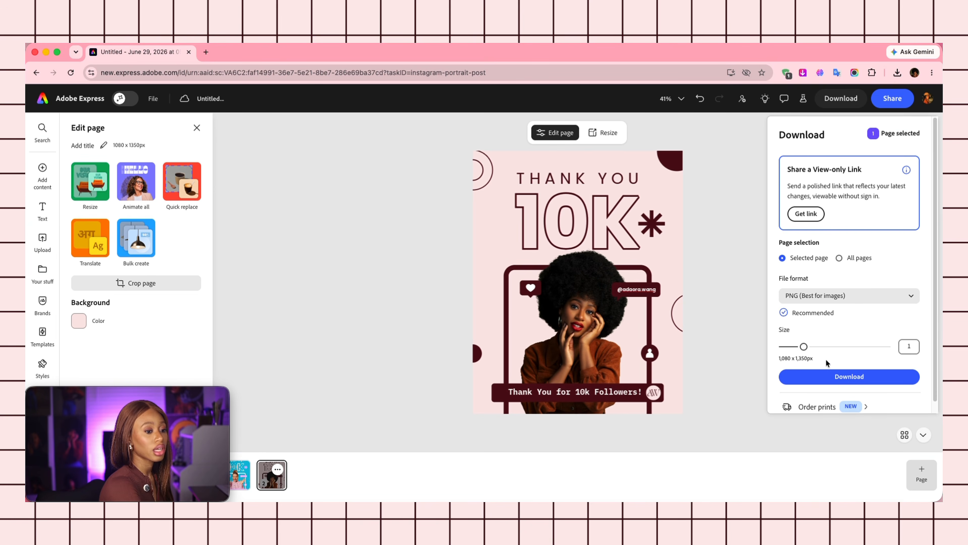
pyautogui.click(828, 376)
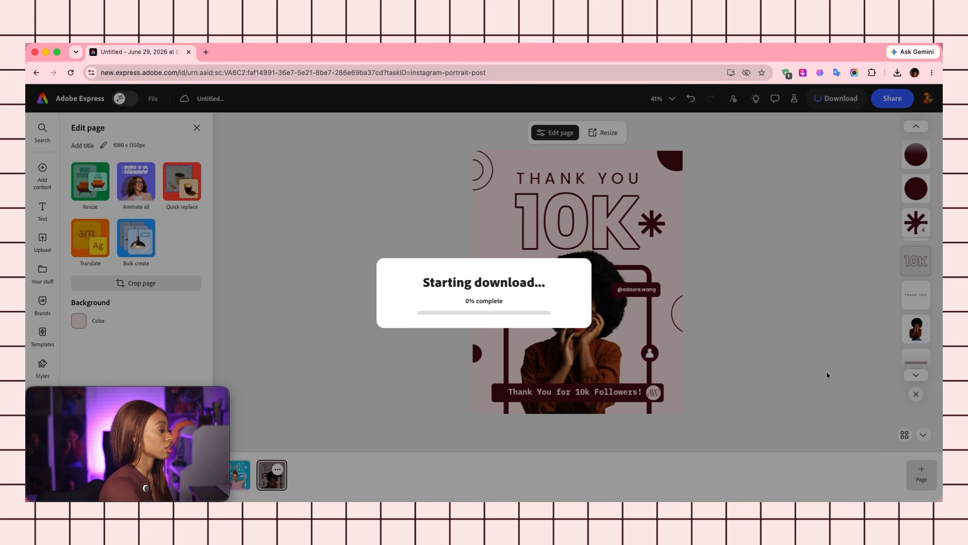